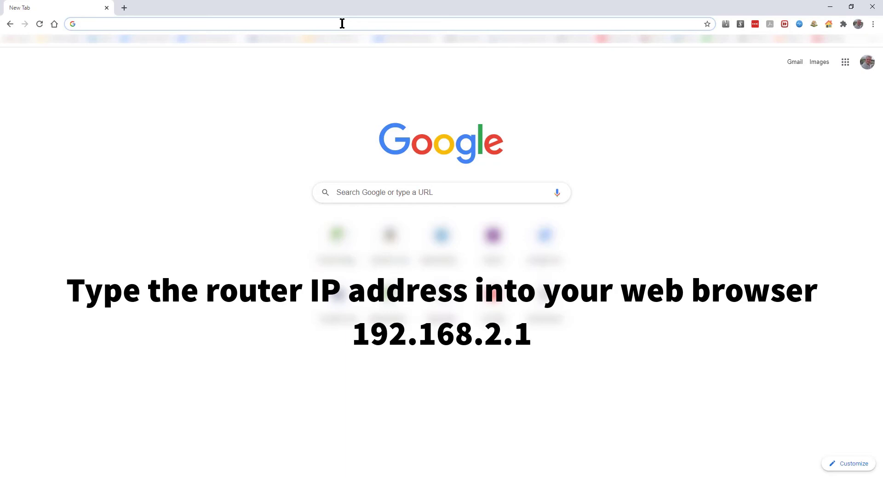
- Load 192.168.2.1 in Chrome and proceed past the certificate warning to the router login page
type("192.168.2.1")
key("Return")
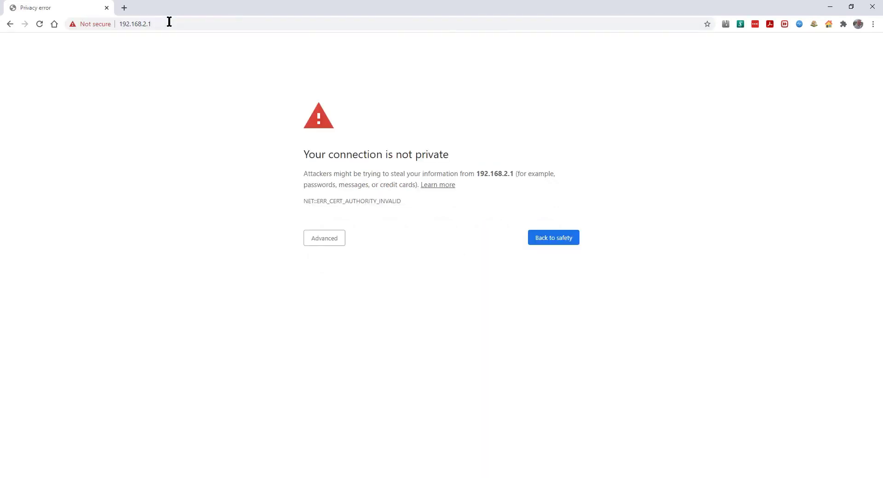
left_click(336, 244)
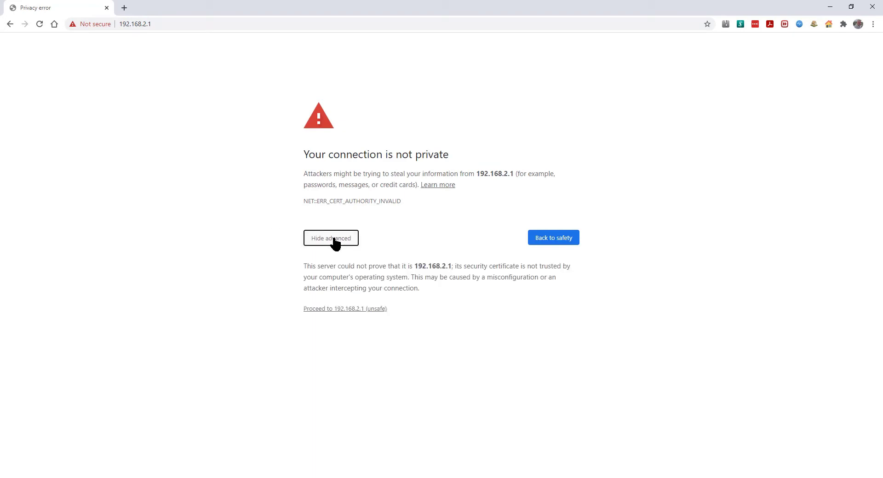
left_click(355, 312)
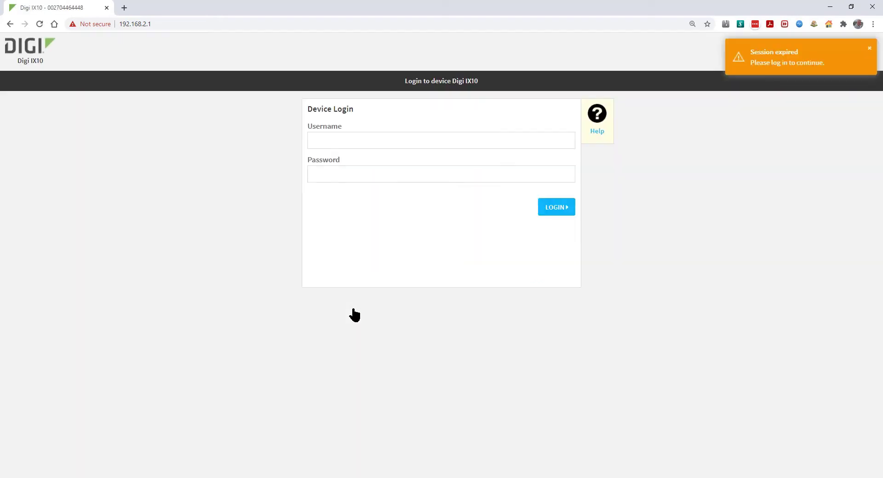
- Log in as admin using the device's default password from the label
left_click(341, 138)
type("admin")
key("Tab")
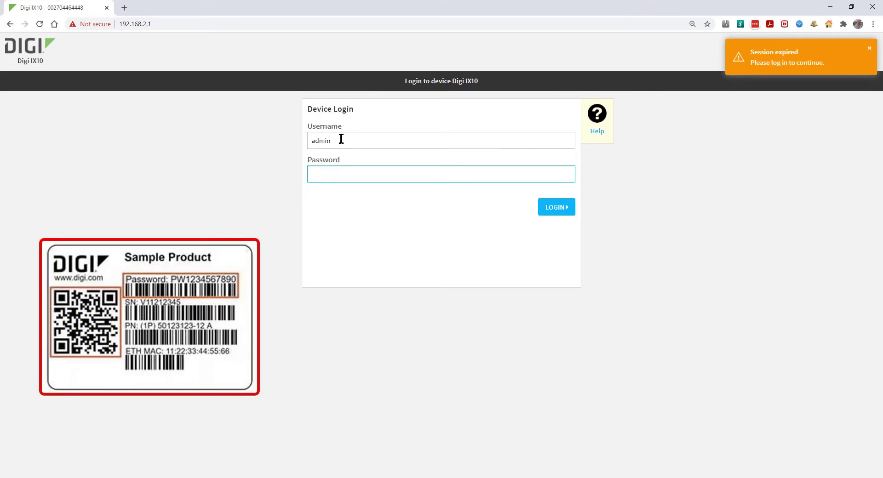
key("ctrl+v")
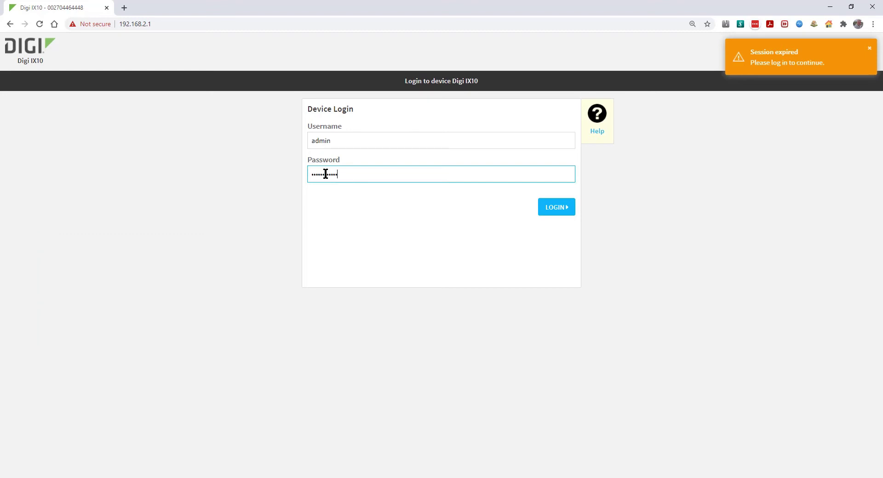
left_click(555, 208)
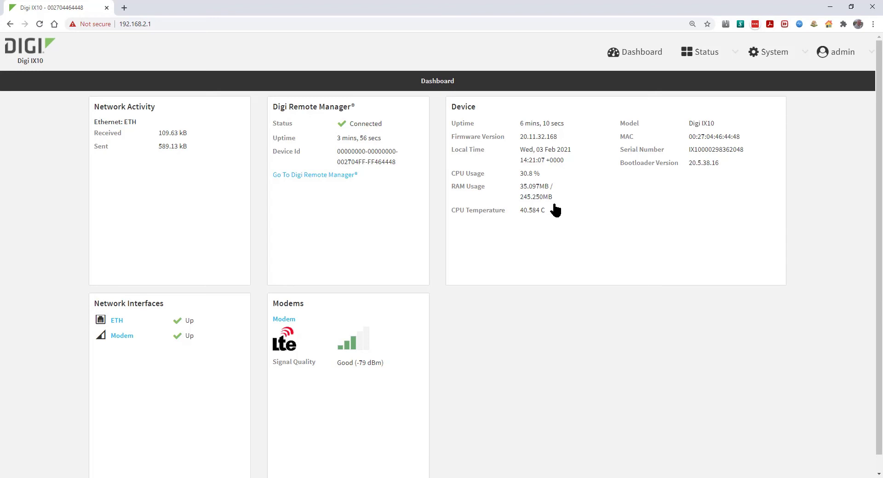
- Open System > Device Configuration and view the Password setting's help
left_click(771, 54)
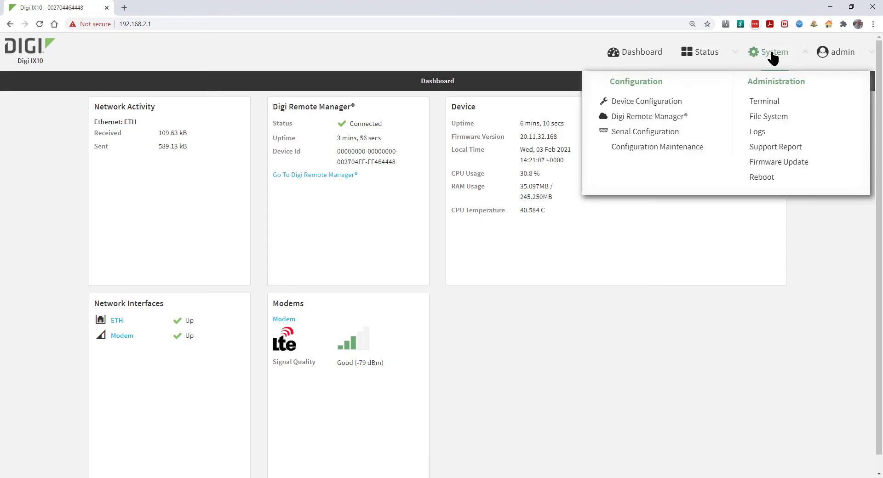
left_click(655, 106)
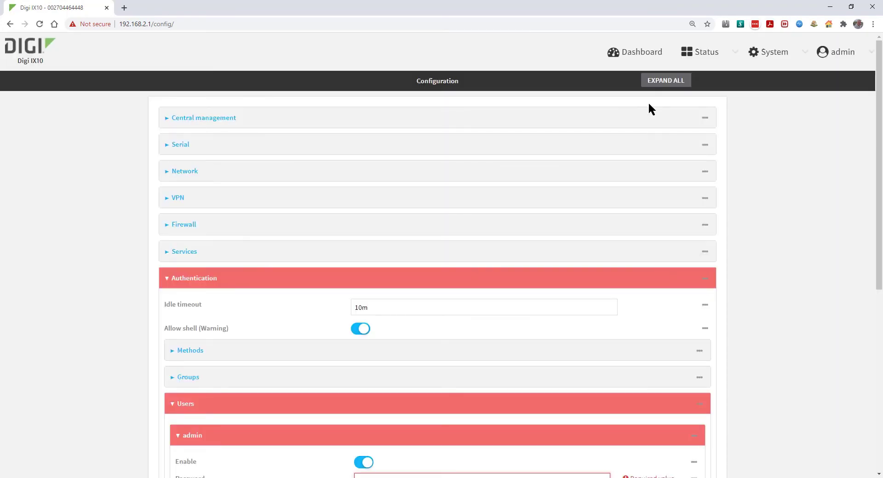
scroll(648, 104, "down", 4)
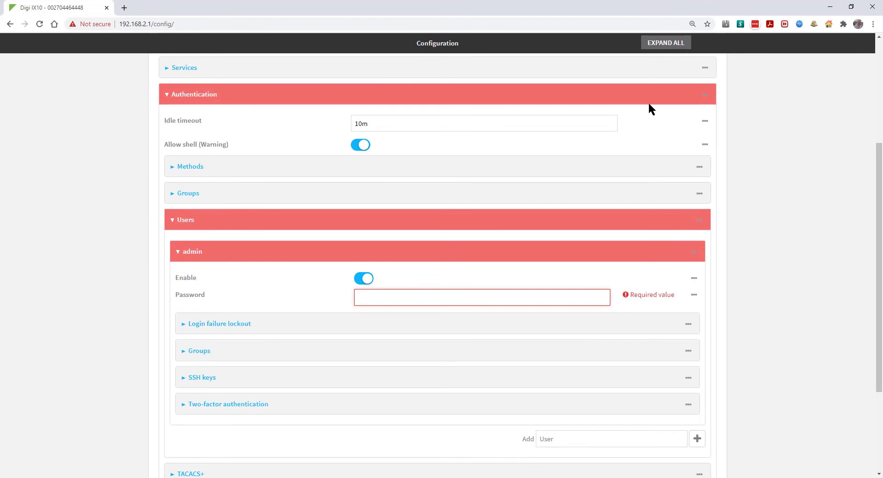
left_click(694, 297)
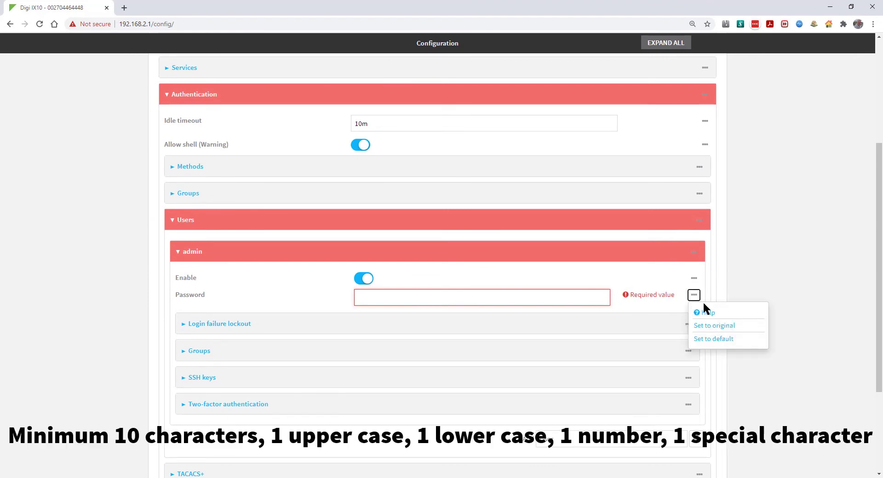
mouse_move(706, 314)
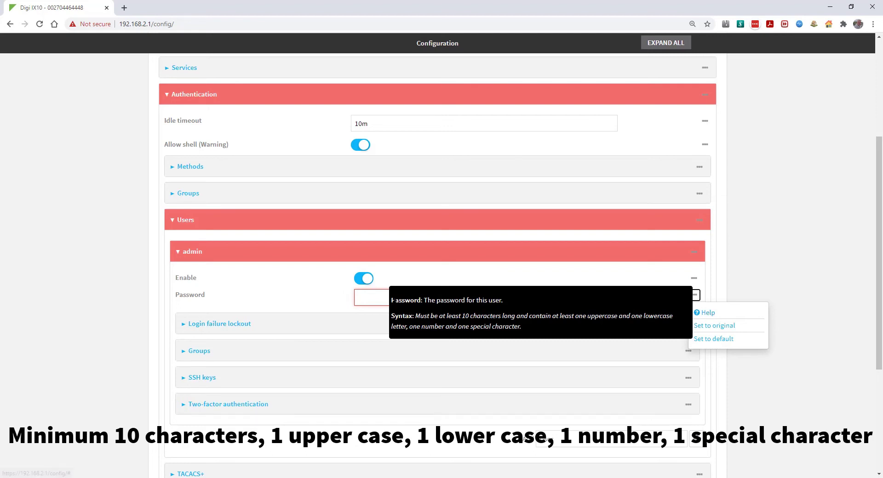
- Enter a new admin user password and set the Authentication idle timeout to 30m
left_click(361, 299)
type("*********")
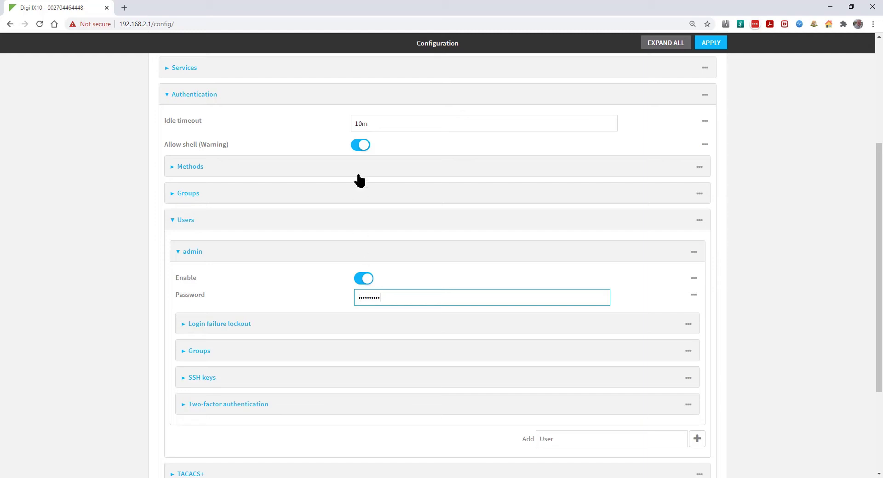
left_click(371, 122)
left_click_drag(370, 122, 363, 123)
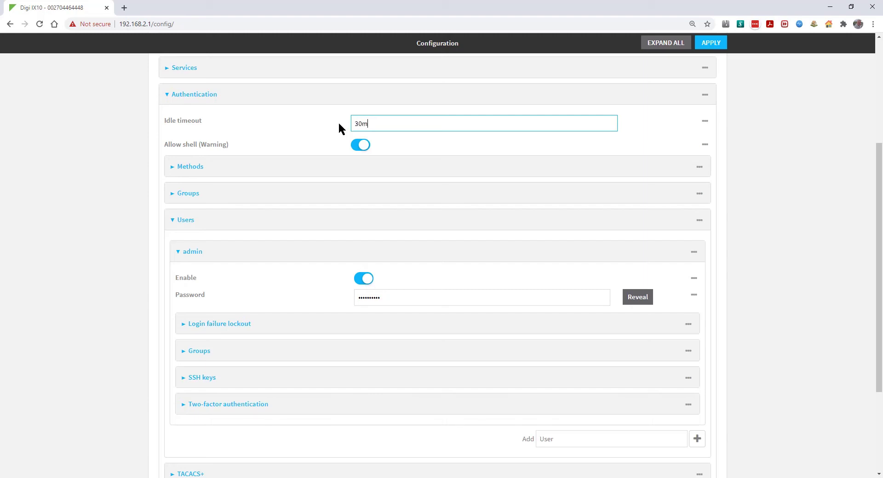
scroll(339, 124, "up", 4)
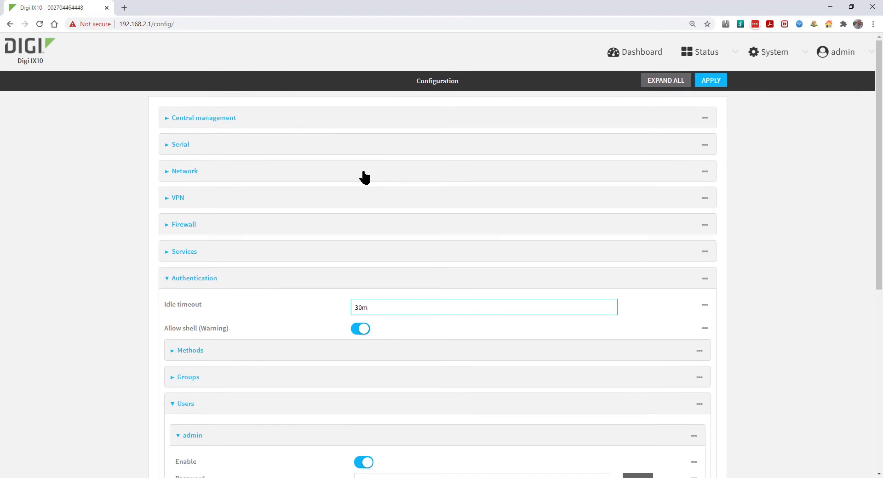
- Open the Modem interface settings under Network > Interfaces
left_click(364, 177)
left_click(385, 210)
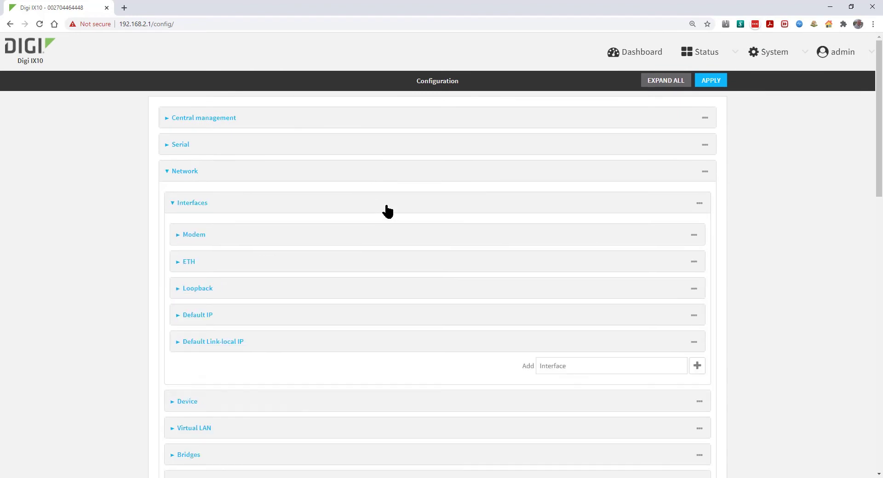
left_click(395, 235)
scroll(393, 233, "down", 4)
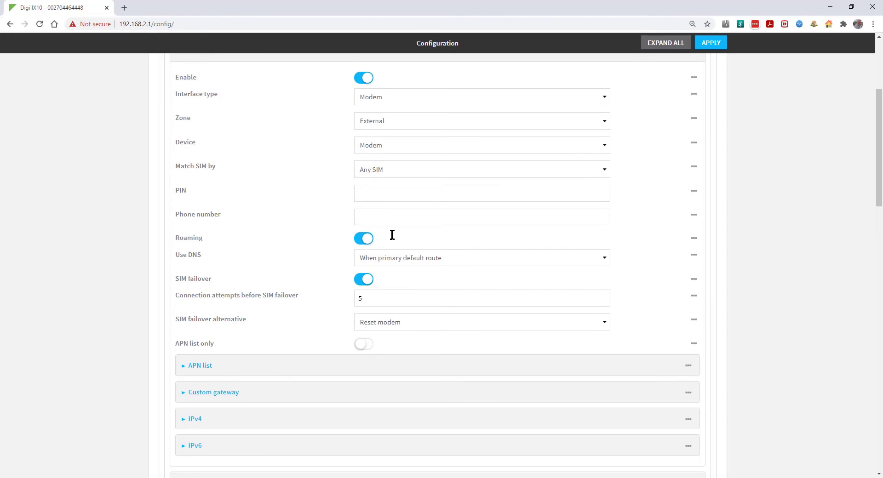
left_click(369, 192)
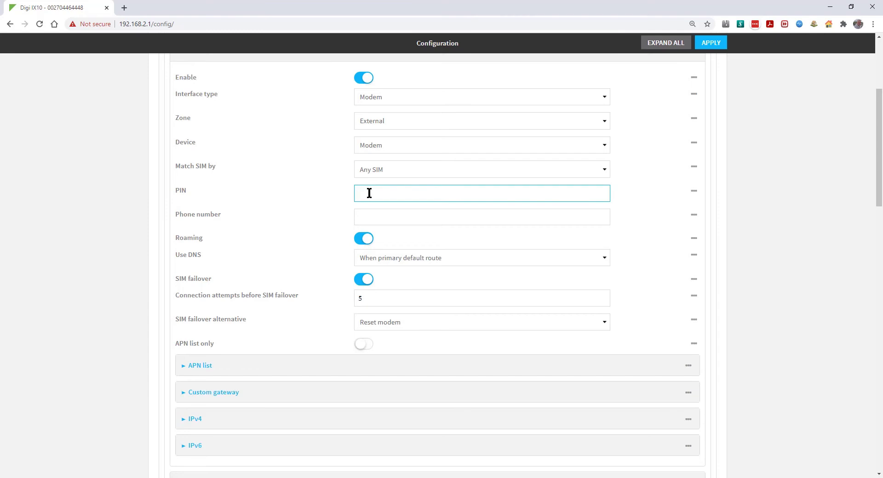
- Add APN wap.o2.co.uk to the APN list with APN list only switched on
left_click(324, 366)
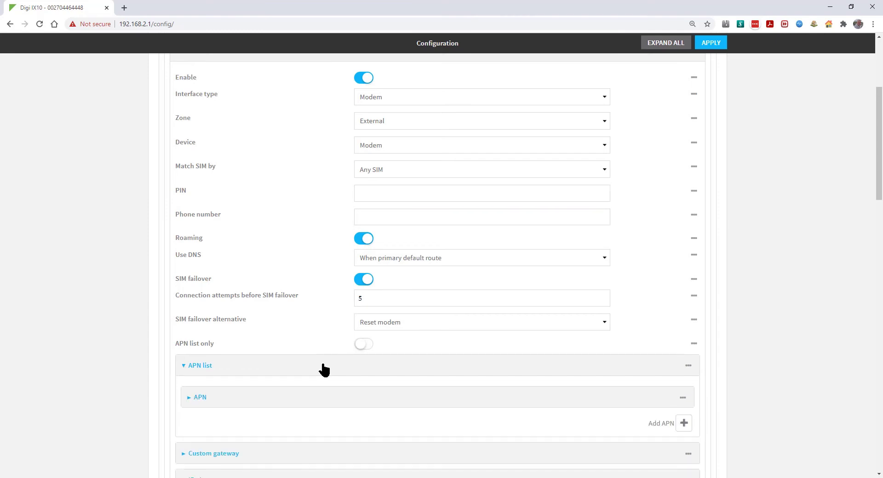
left_click(334, 400)
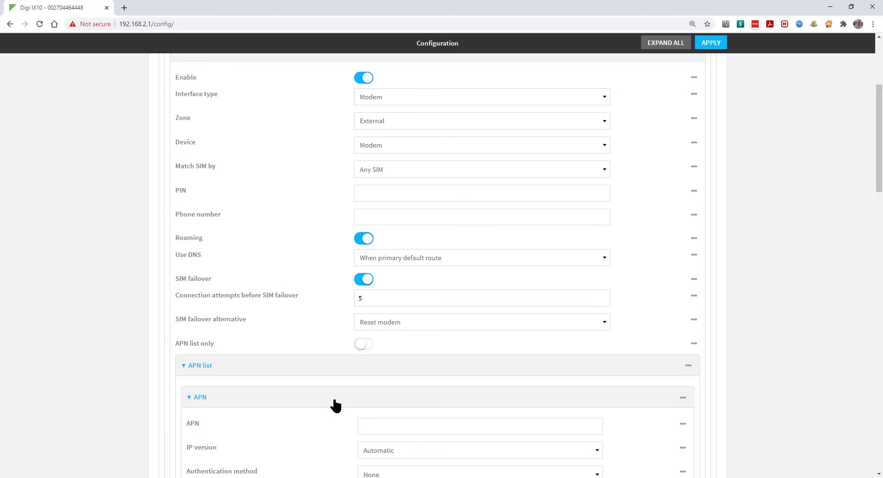
scroll(335, 406, "down", 2)
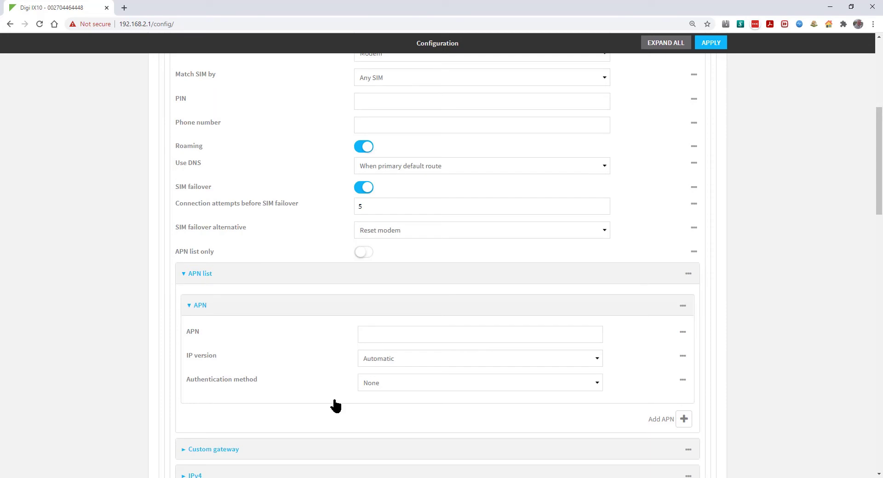
type("ap.o")
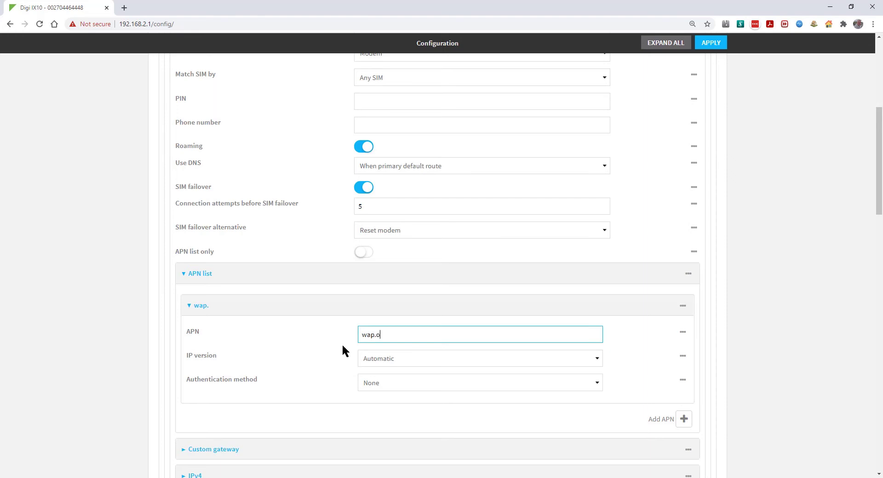
type("2.co.uk")
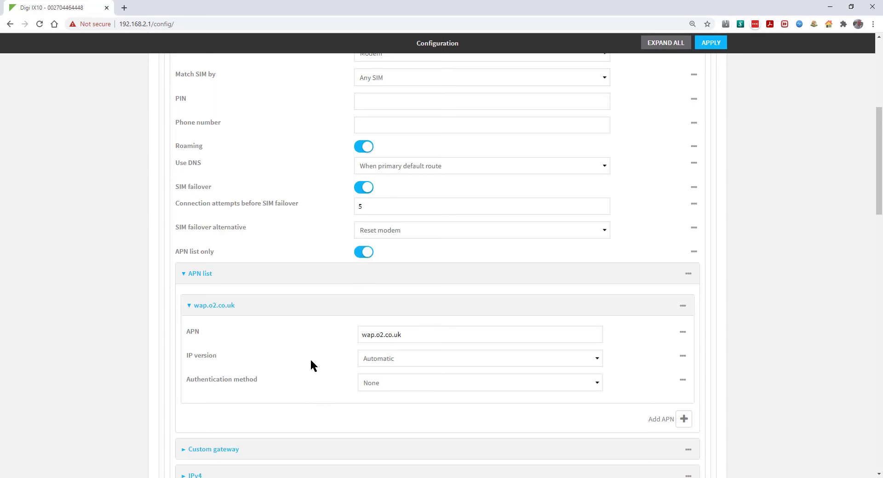
scroll(312, 361, "down", 10)
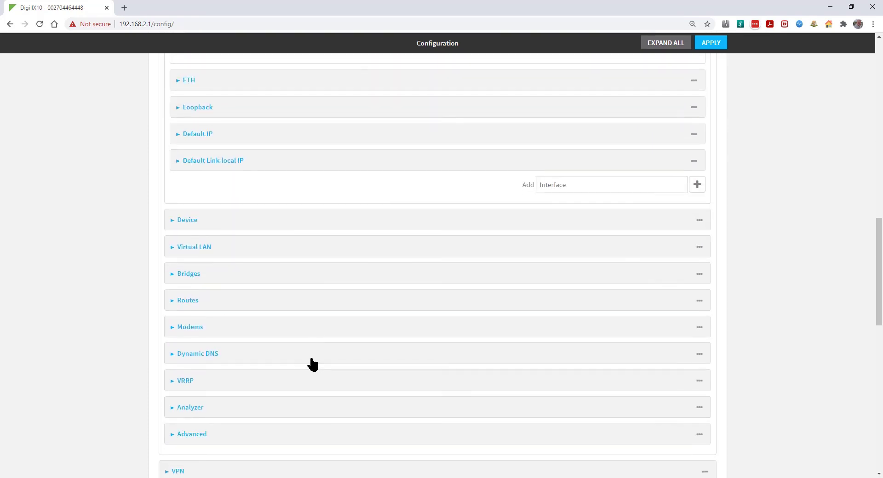
- Open ETH IPv4 settings, keep the Static type and edit the address 192.168.2.1/24
left_click(361, 83)
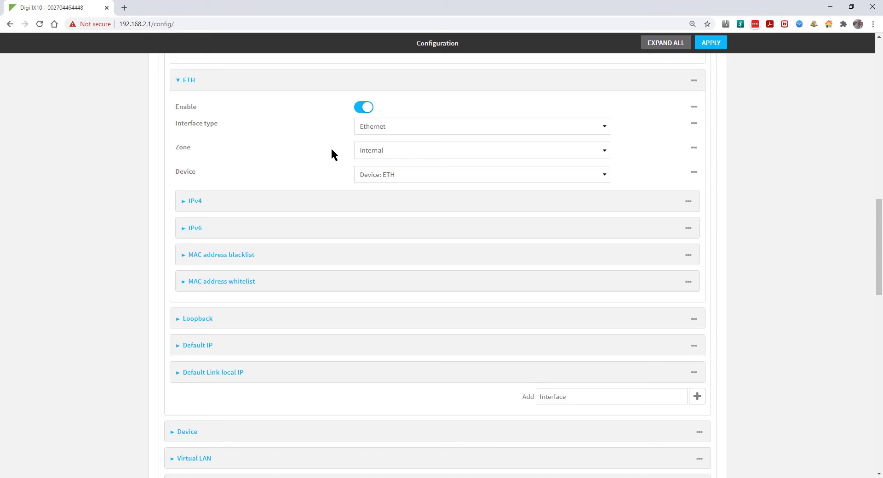
left_click(342, 202)
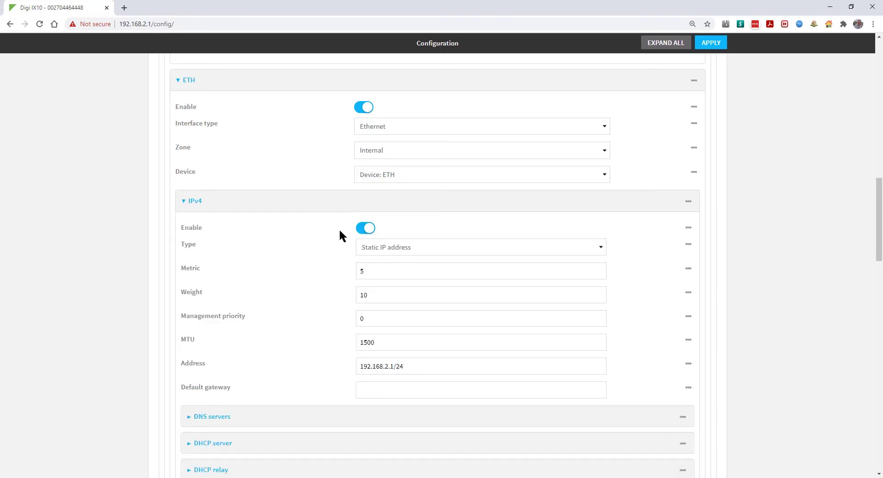
left_click(409, 248)
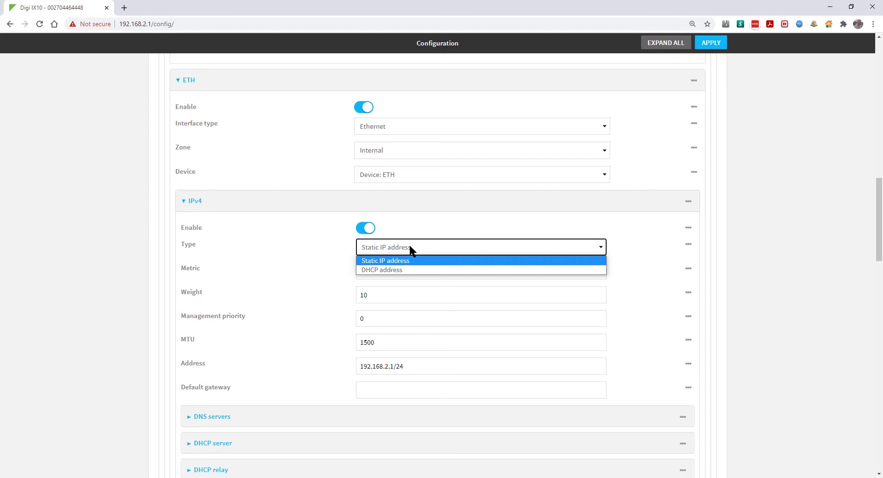
left_click(326, 313)
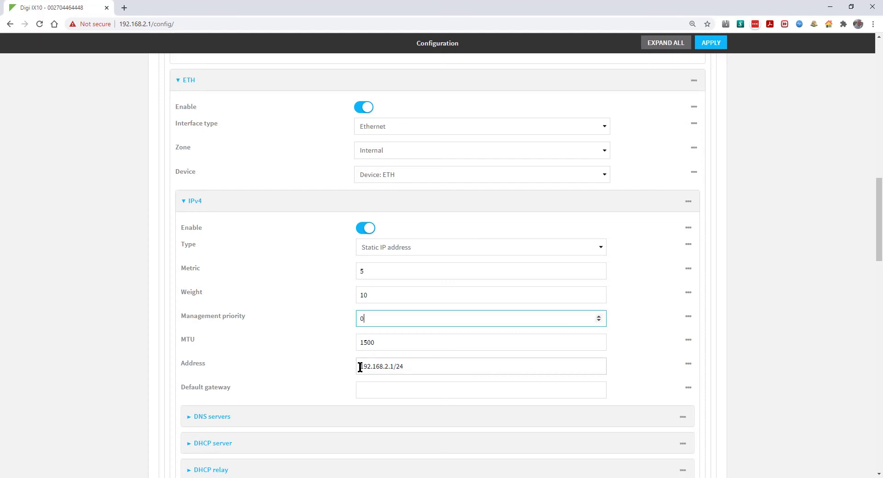
left_click(476, 366)
key("BackSpace")
type("3")
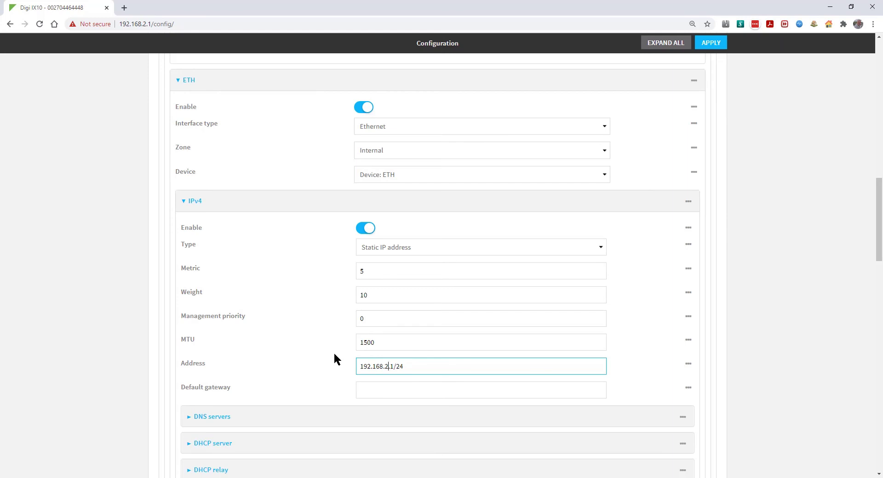
- Review the ETH DHCP server and its advanced settings, then collapse the DHCP server
scroll(334, 359, "down", 5)
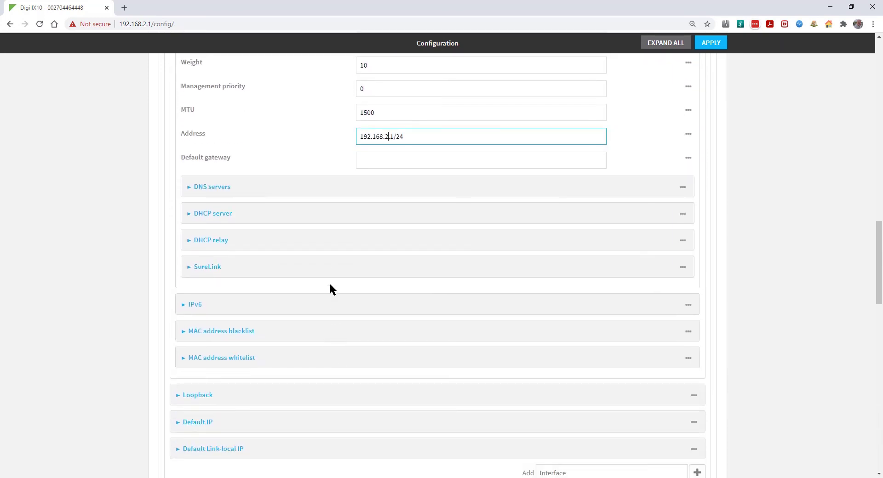
left_click(312, 216)
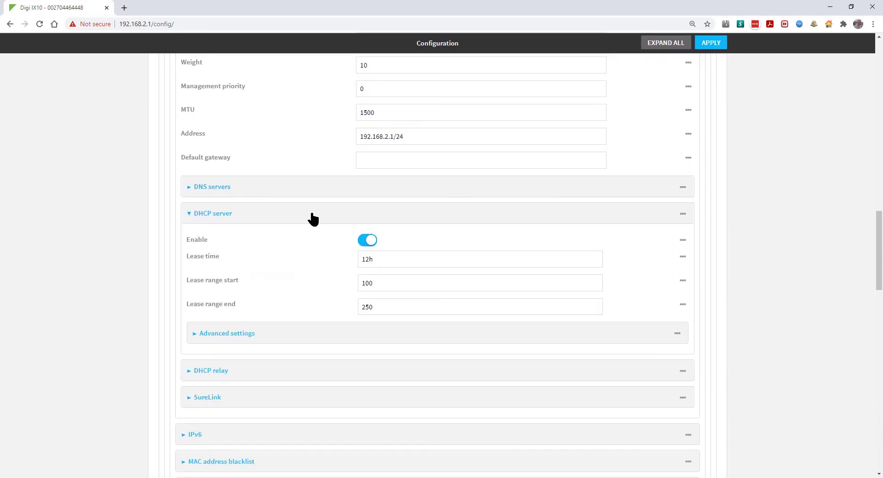
left_click(360, 339)
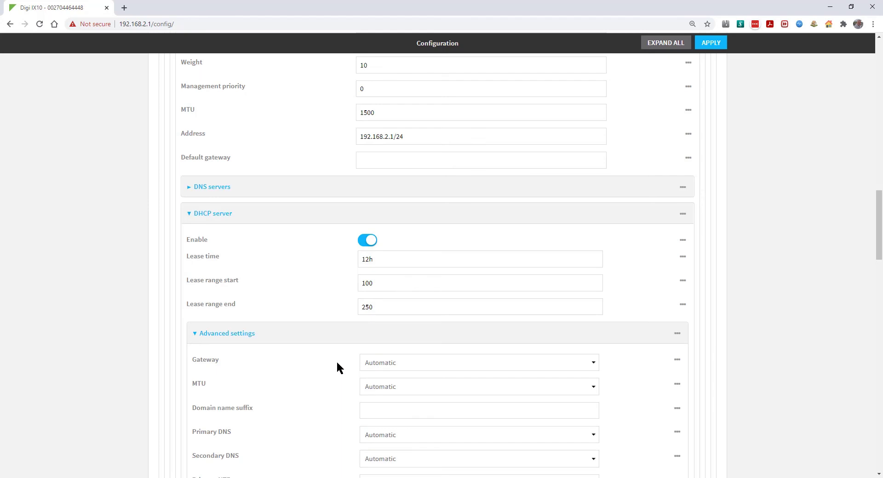
left_click(325, 226)
scroll(326, 225, "down", 4)
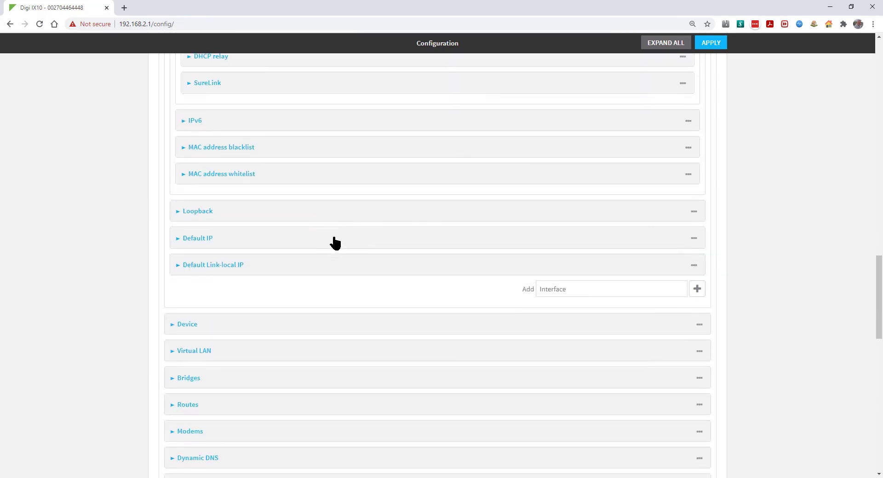
- Switch off the Default IP interface and its DHCP server
left_click(335, 238)
scroll(335, 243, "down", 3)
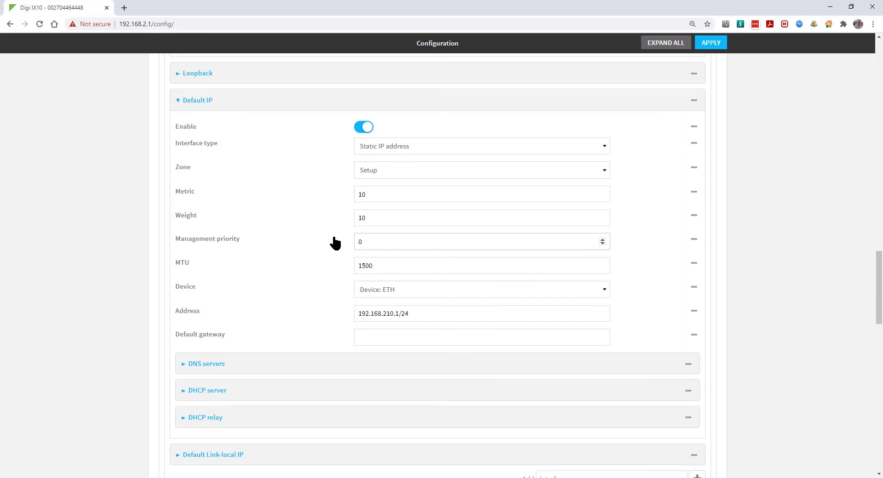
left_click(362, 392)
scroll(361, 393, "down", 3)
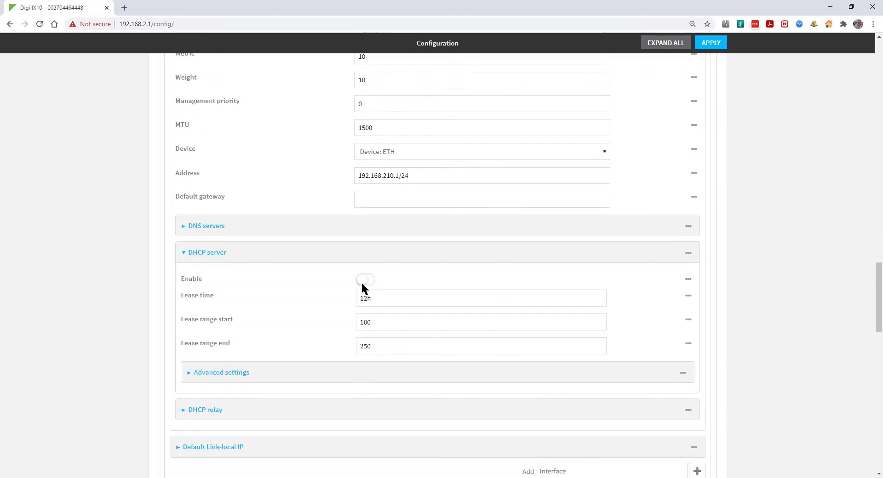
- Apply the pending configuration changes to the router
scroll(360, 282, "up", 4)
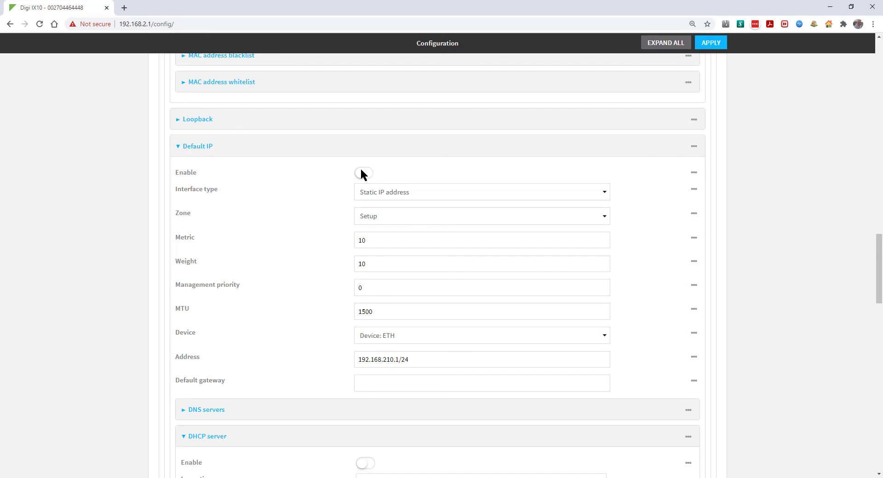
scroll(361, 169, "up", 8)
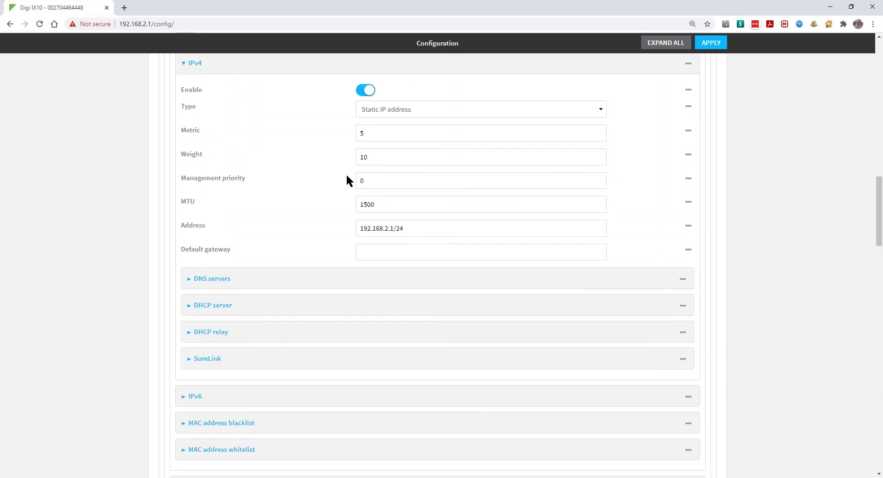
scroll(347, 180, "up", 3)
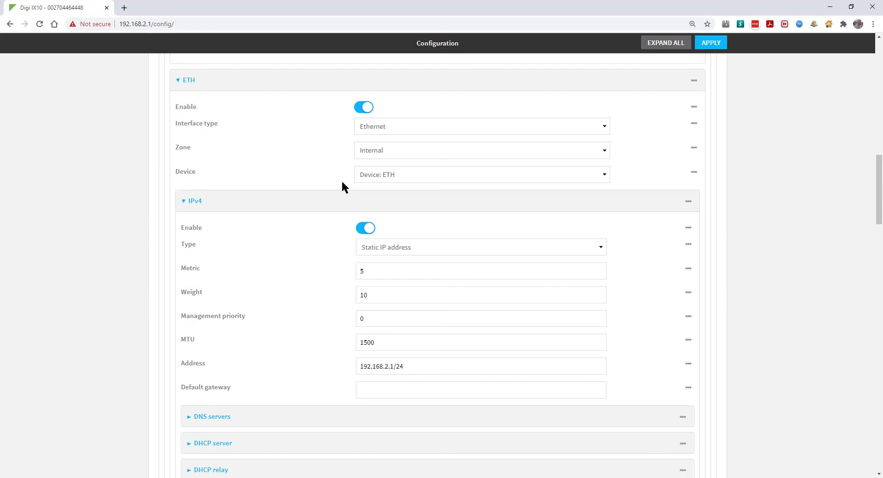
left_click(709, 45)
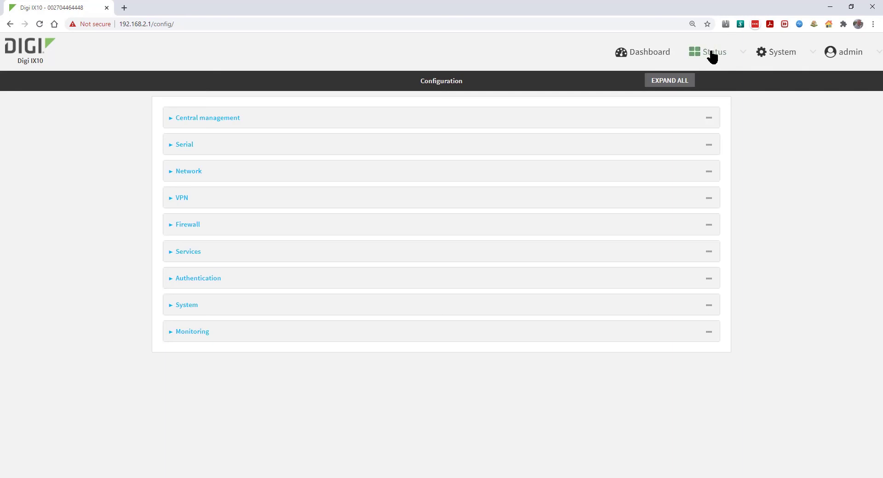
- Check Status > Modems for the 4G LTE connection on O2 - UK via wap.o2.co.uk
left_click(712, 55)
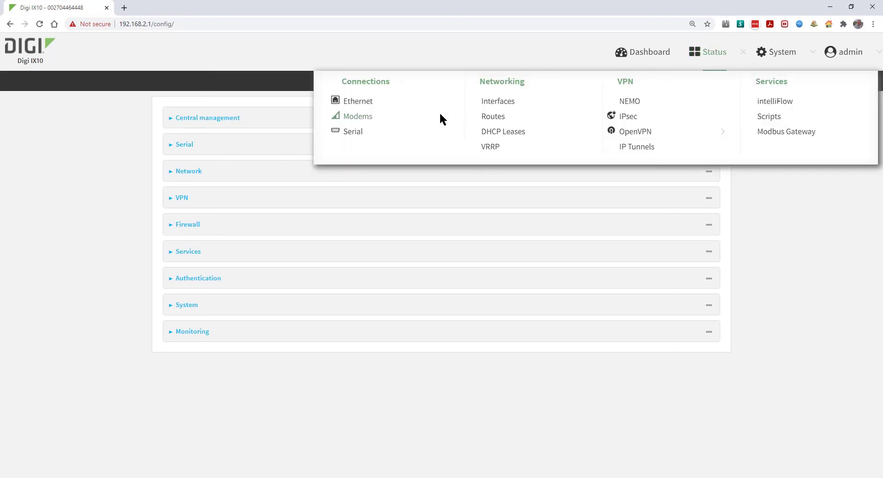
left_click(360, 118)
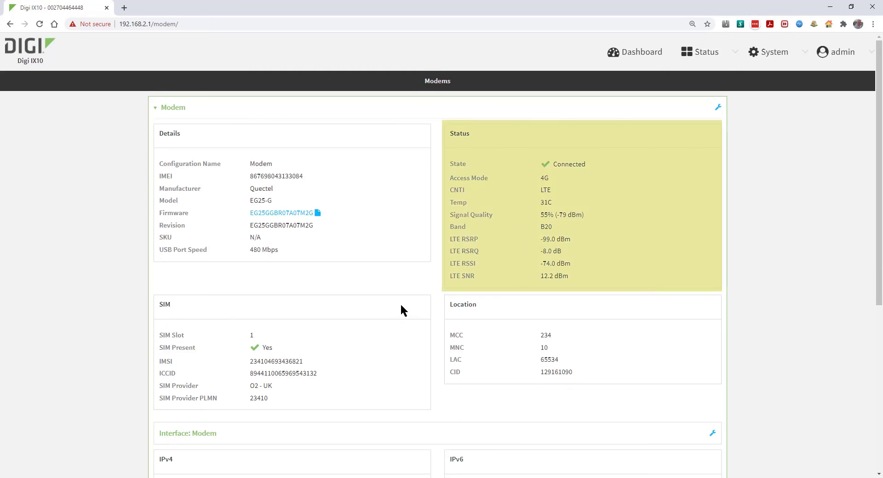
scroll(401, 306, "down", 3)
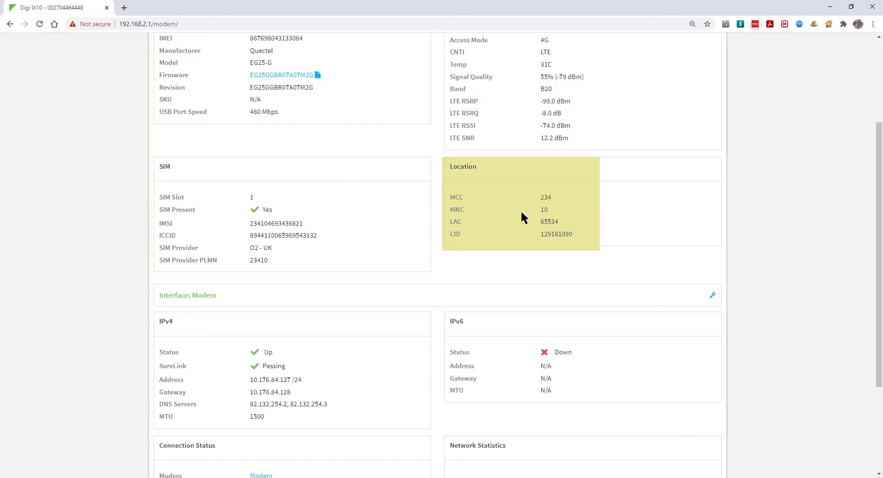
scroll(409, 253, "down", 3)
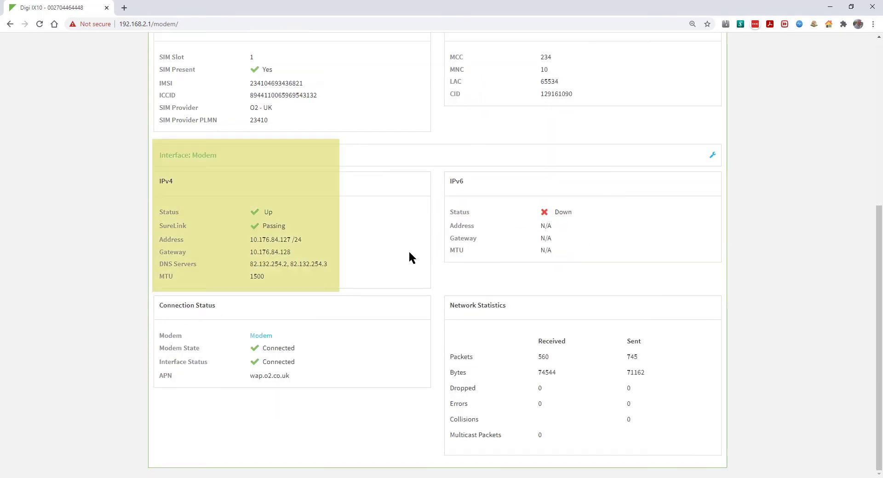